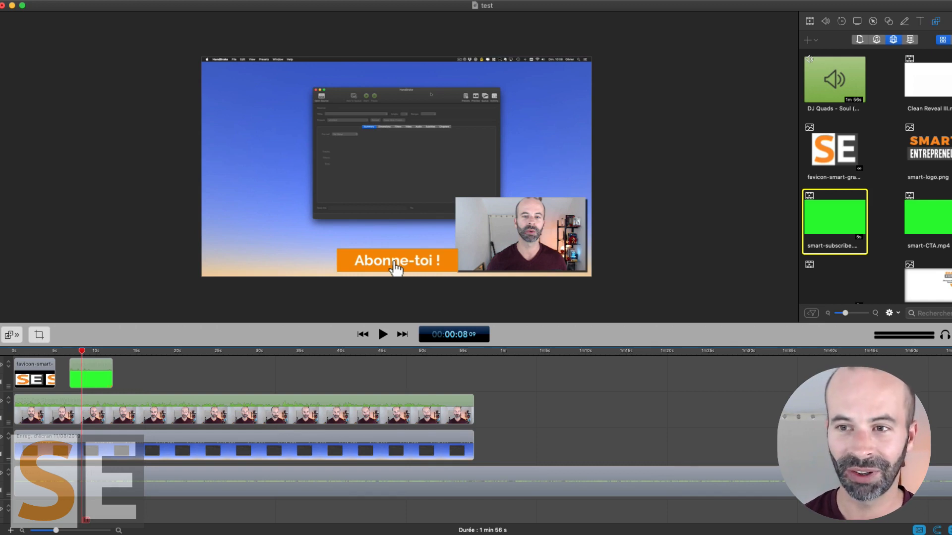
Dismiss the Stock Media Library welcome message and browse its video, audio and image clips
click(909, 40)
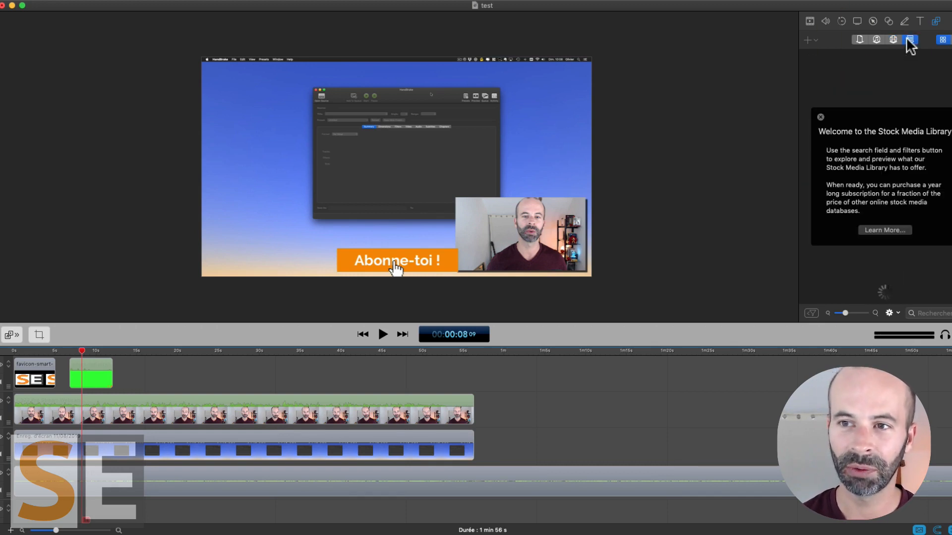
click(821, 117)
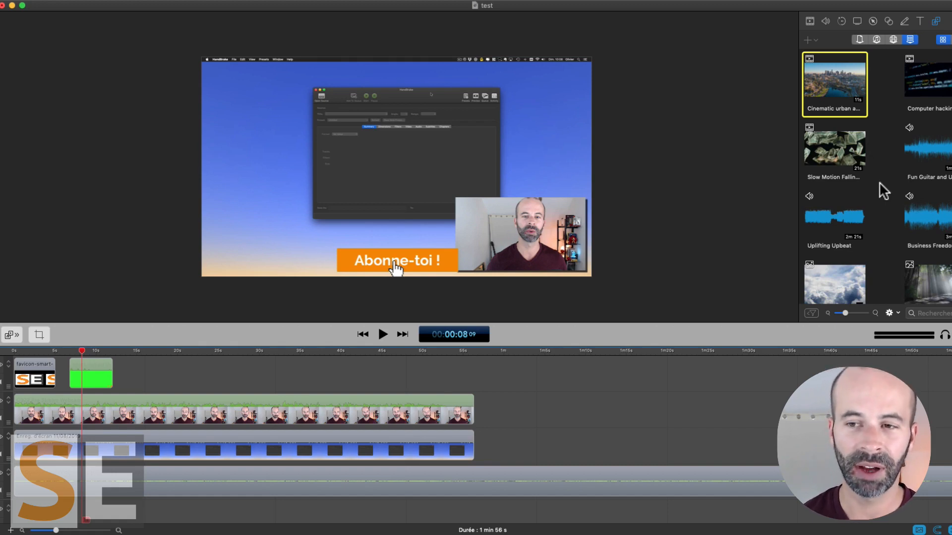
scroll(879, 182, down, 5)
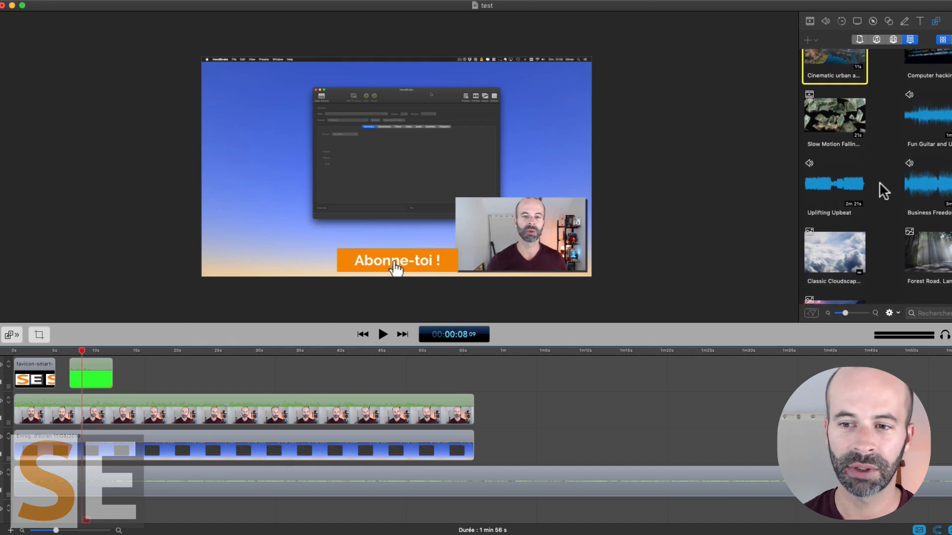
scroll(883, 191, down, 2)
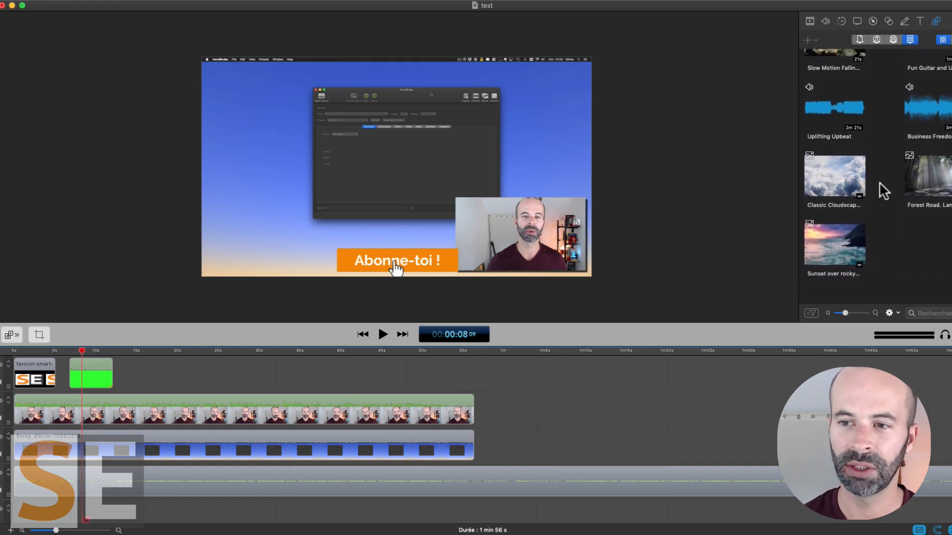
scroll(883, 191, up, 7)
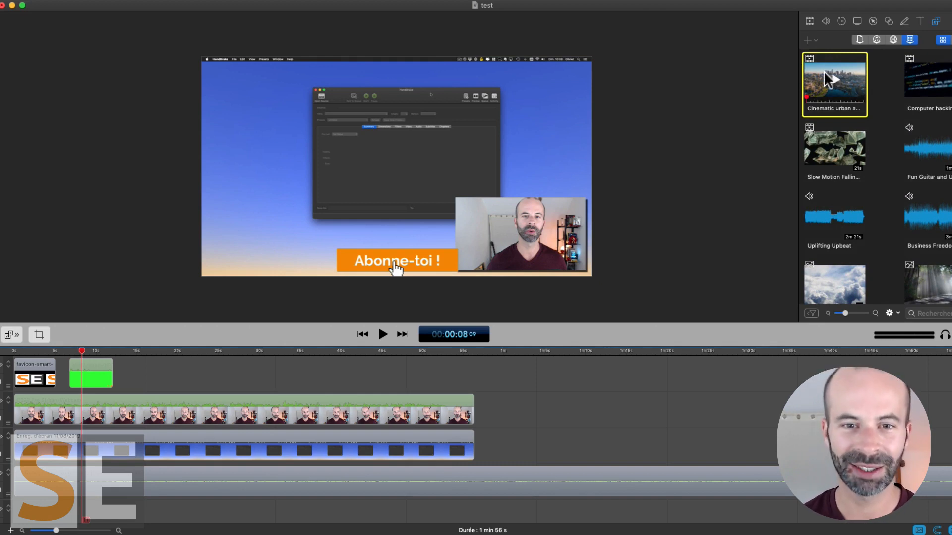
Enlarge the webcam clip in the canvas to 100% scale so that it fills the whole frame
click(810, 22)
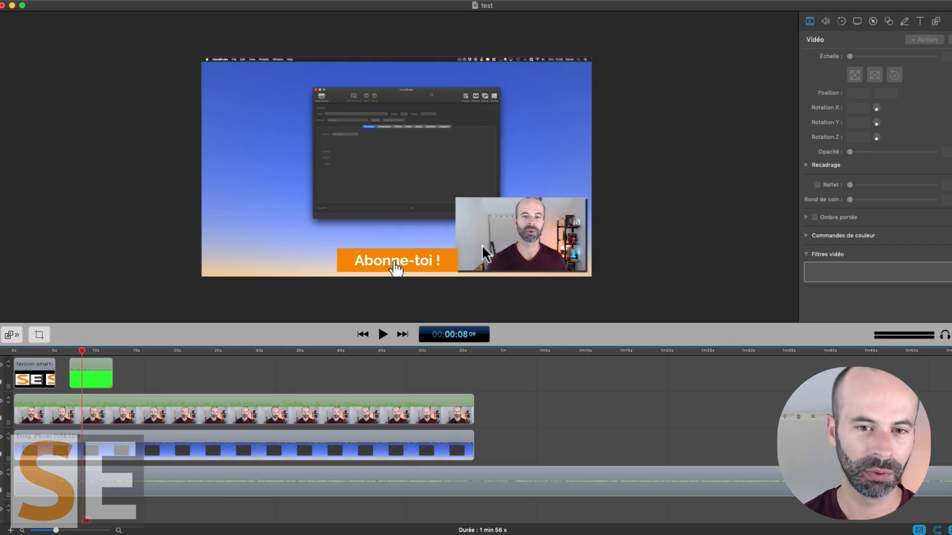
click(205, 403)
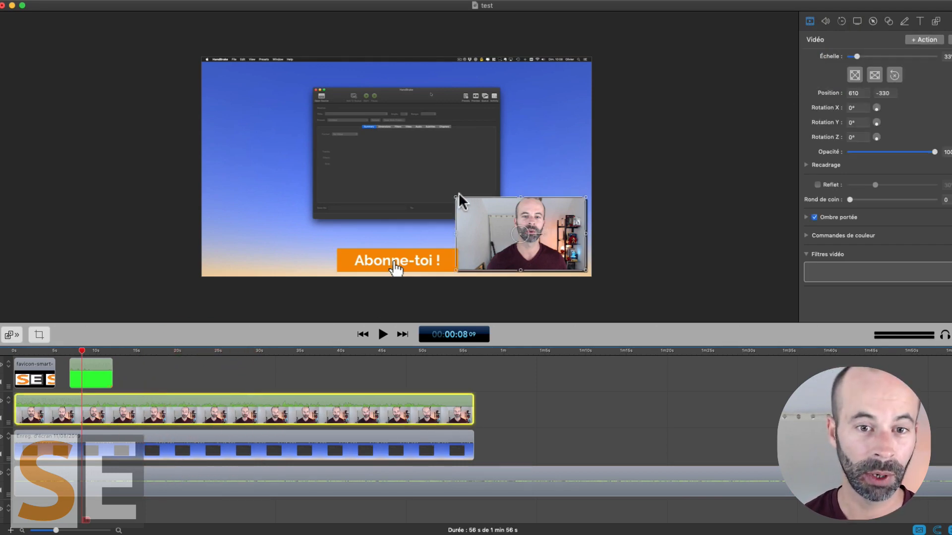
click(455, 197)
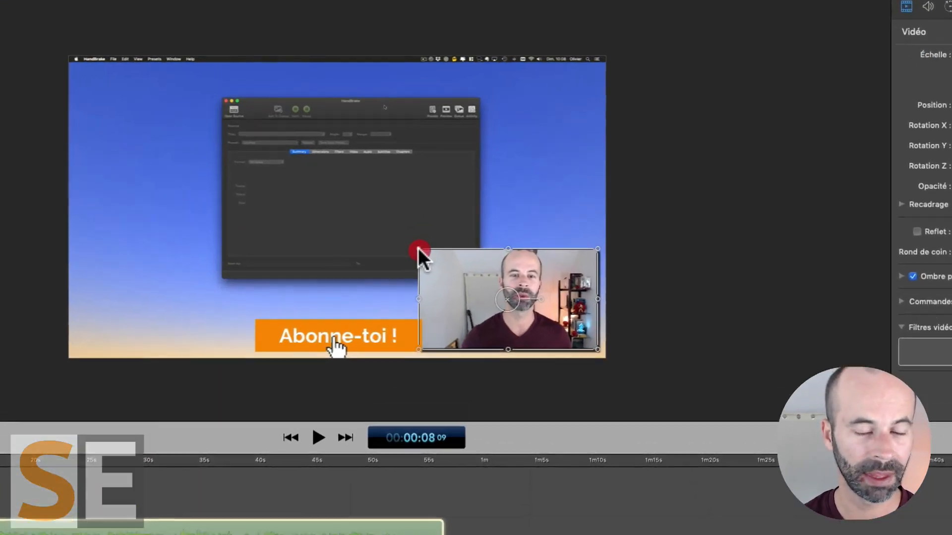
drag(418, 247, 21, 106)
mouse_move(193, 183)
mouse_down()
mouse_move(178, 187)
mouse_move(187, 185)
mouse_move(180, 162)
mouse_up()
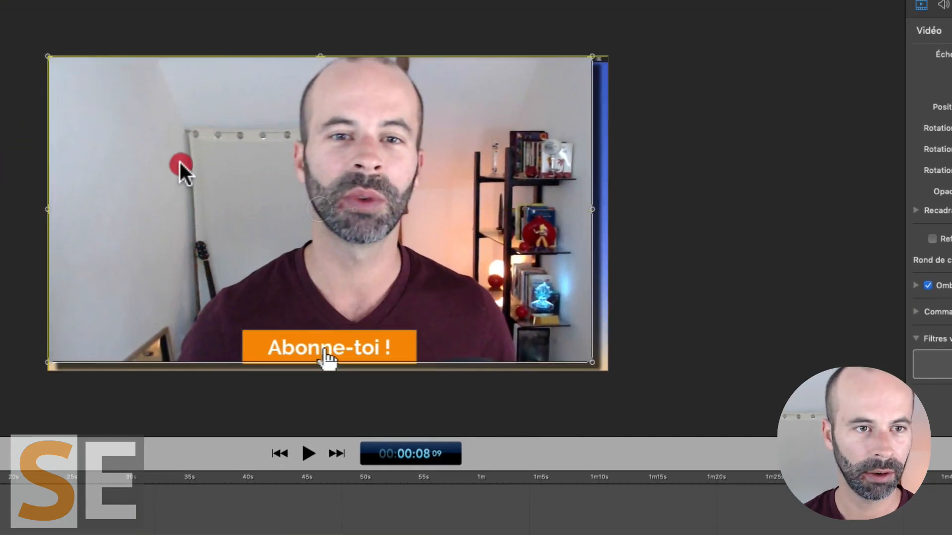
drag(592, 362, 605, 370)
Add a video action to the webcam clip, scale it to 32% and place it in the canvas's lower-right area at 580, -313
click(105, 398)
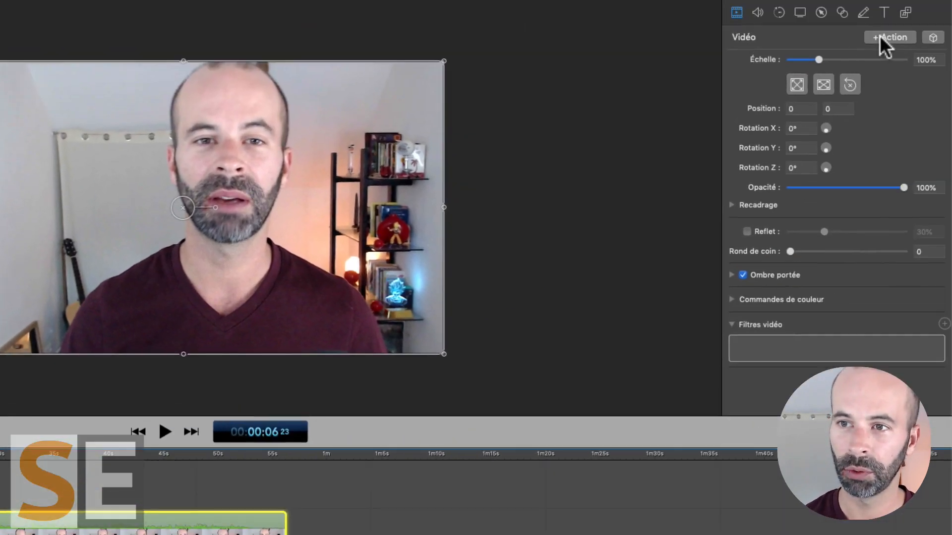
click(879, 36)
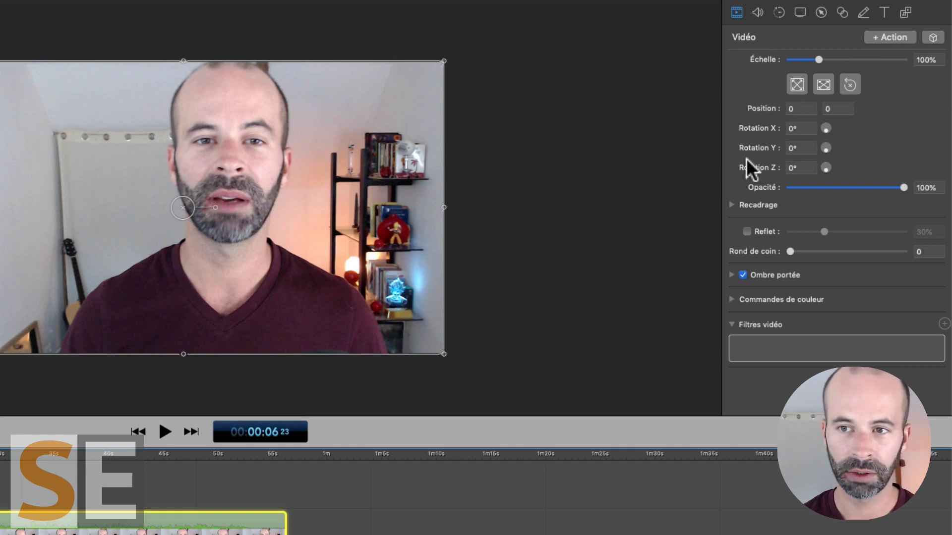
drag(818, 59, 798, 59)
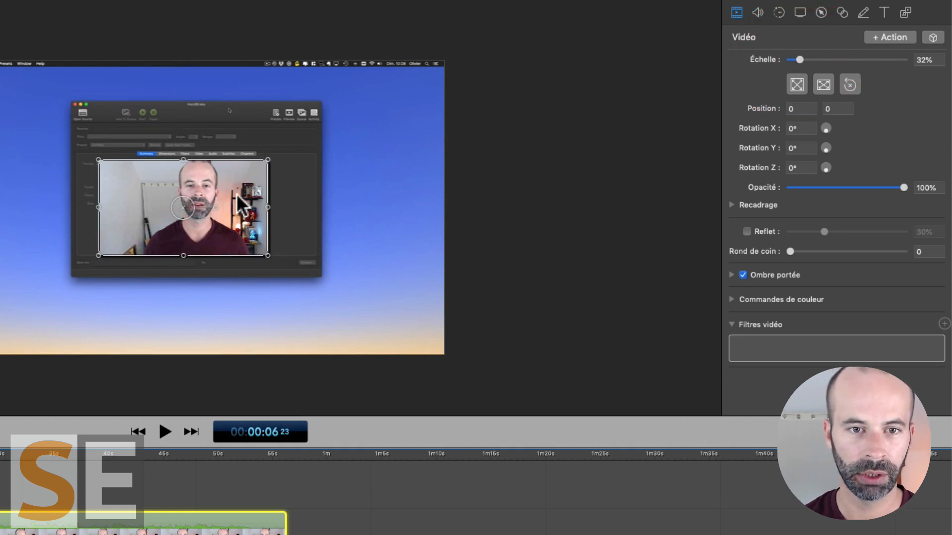
drag(243, 213, 394, 279)
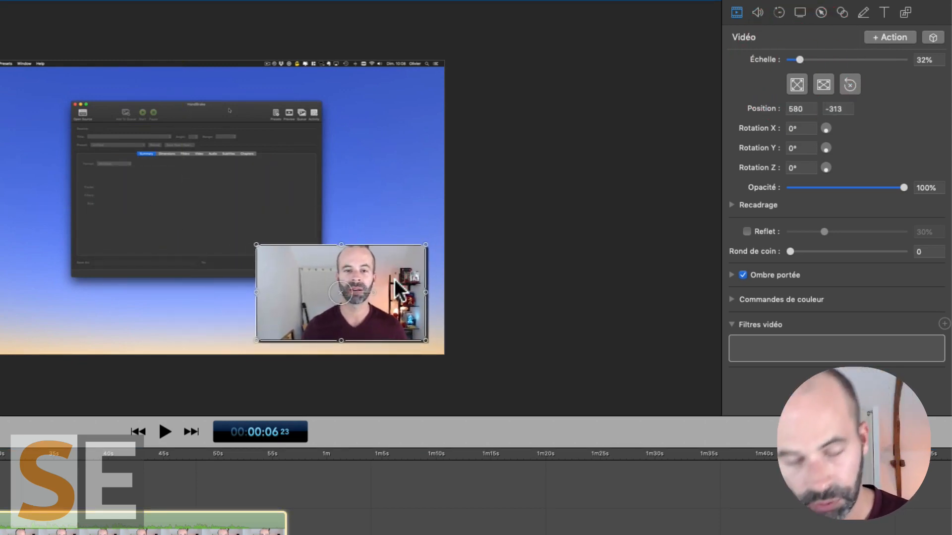
Crop both sides of the small webcam image and set its corner radius to 400
drag(255, 291, 307, 291)
drag(424, 290, 407, 291)
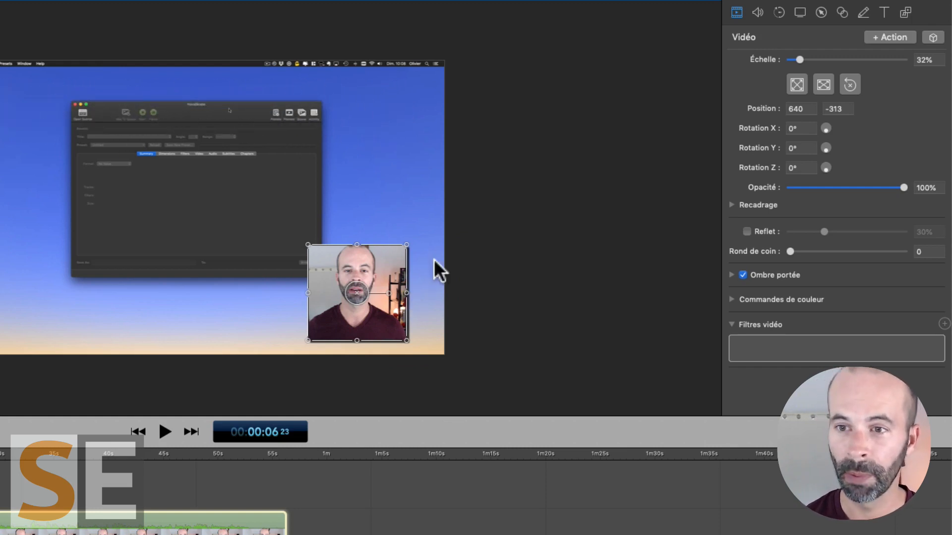
drag(788, 251, 910, 240)
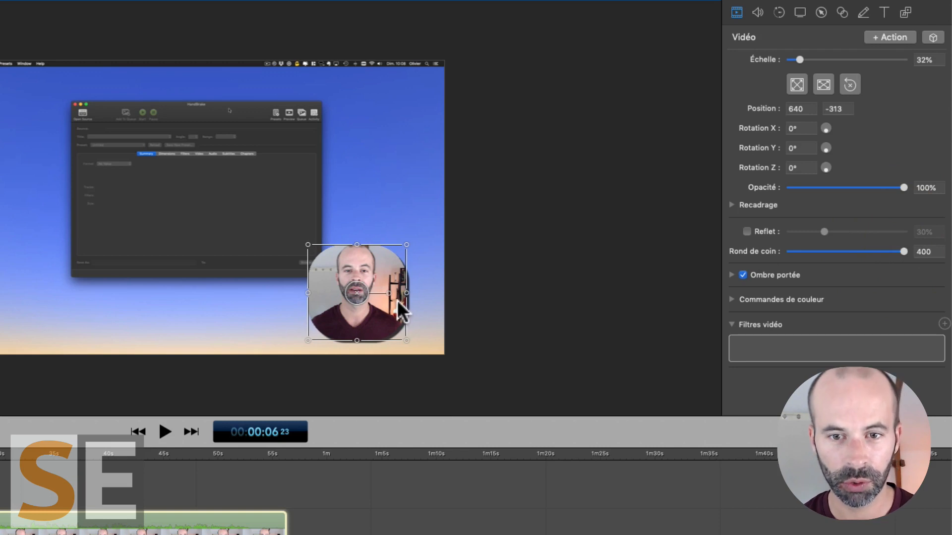
Resize the rounded webcam frame into a near circle at 31% scale and move it closer to the canvas's lower-right corner
drag(405, 293, 391, 292)
mouse_move(350, 247)
mouse_down()
mouse_move(349, 257)
mouse_move(350, 245)
mouse_up()
drag(350, 338, 347, 325)
drag(393, 286, 387, 286)
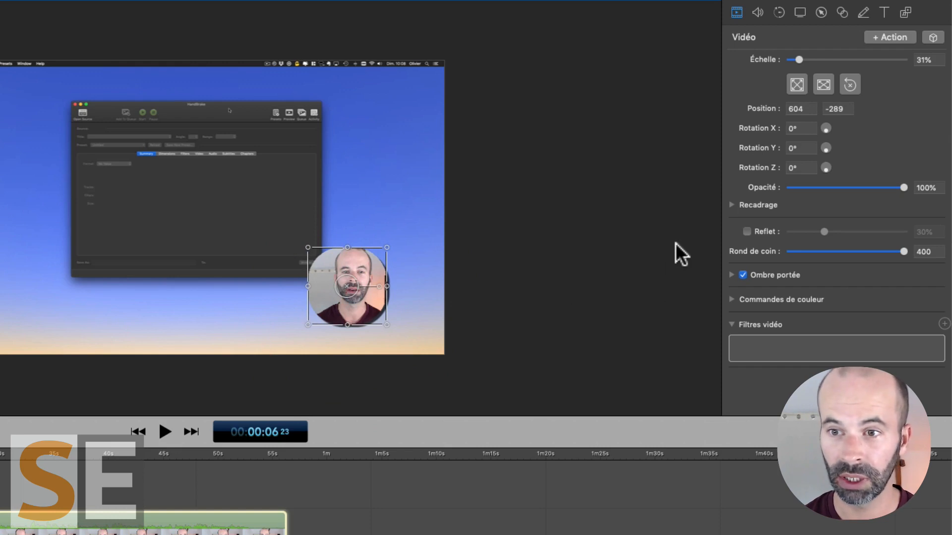
drag(370, 308, 399, 318)
Play back the webcam transition from about 00:00:03 until the subscribe banner is showing
click(361, 506)
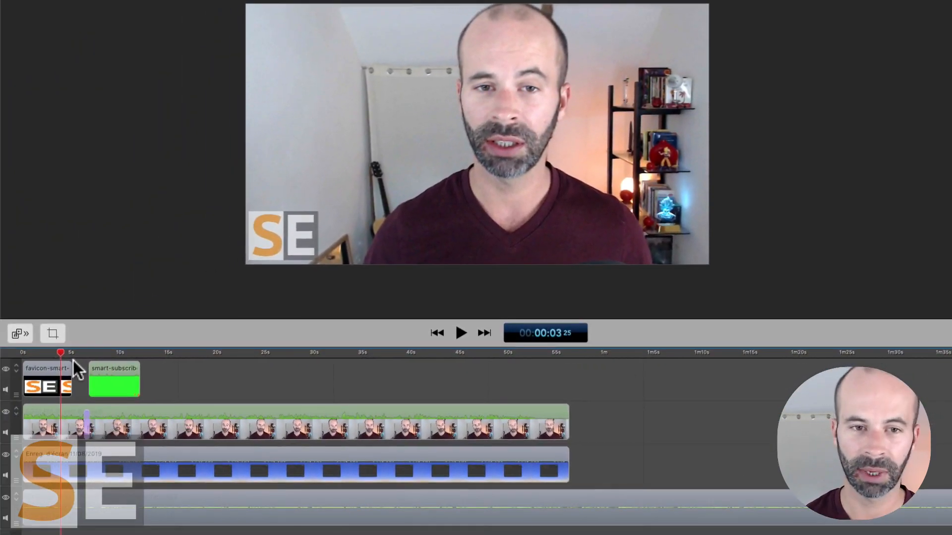
key(space)
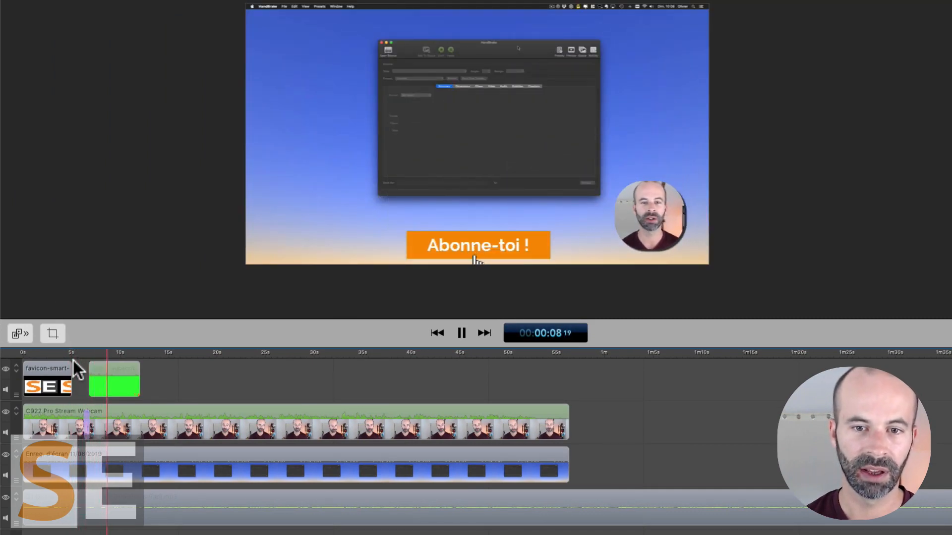
key(space)
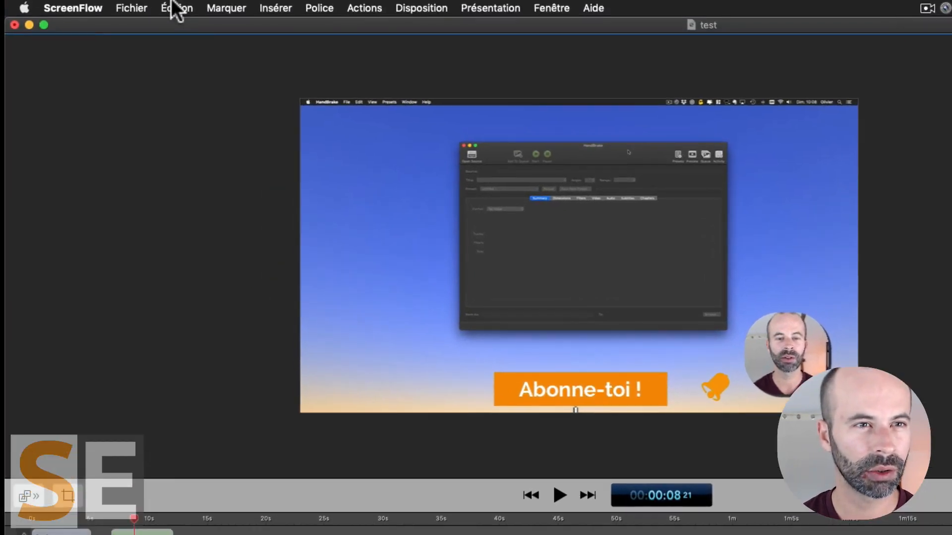
Open the export settings for the project
click(175, 8)
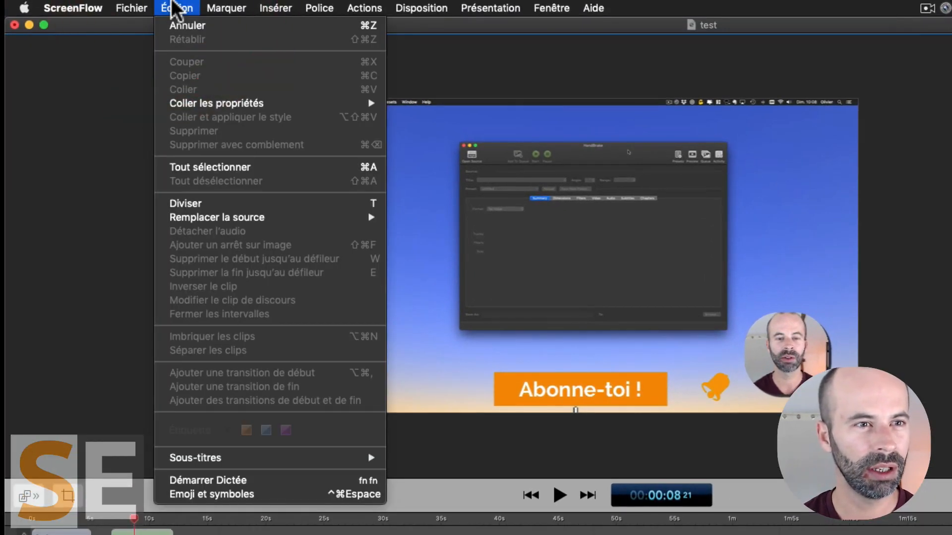
mouse_move(132, 9)
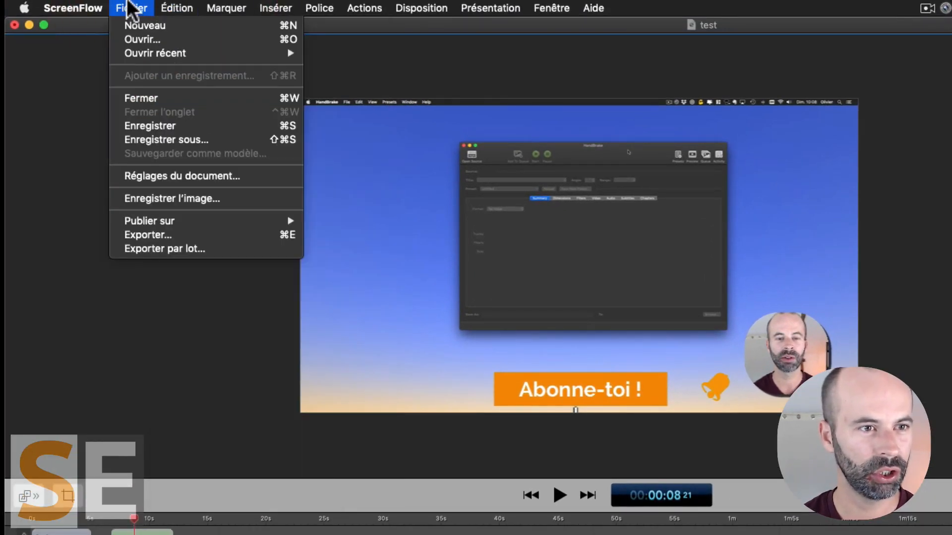
click(170, 235)
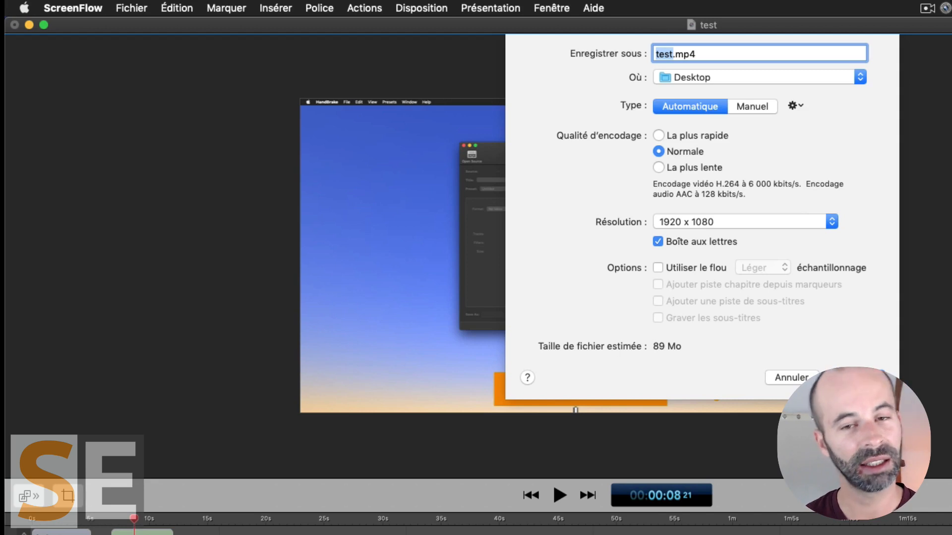
Switch to HandBrake
key(super+Tab)
key(super+Tab)
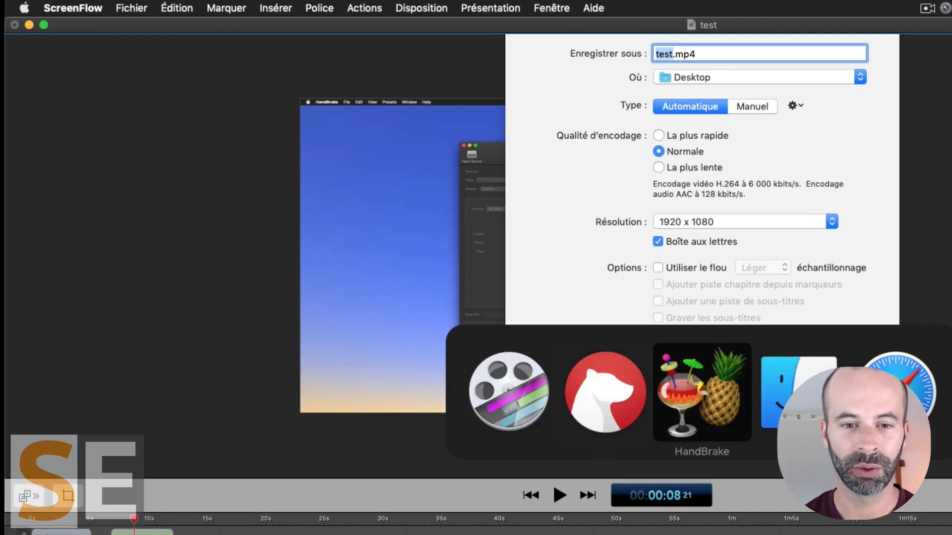